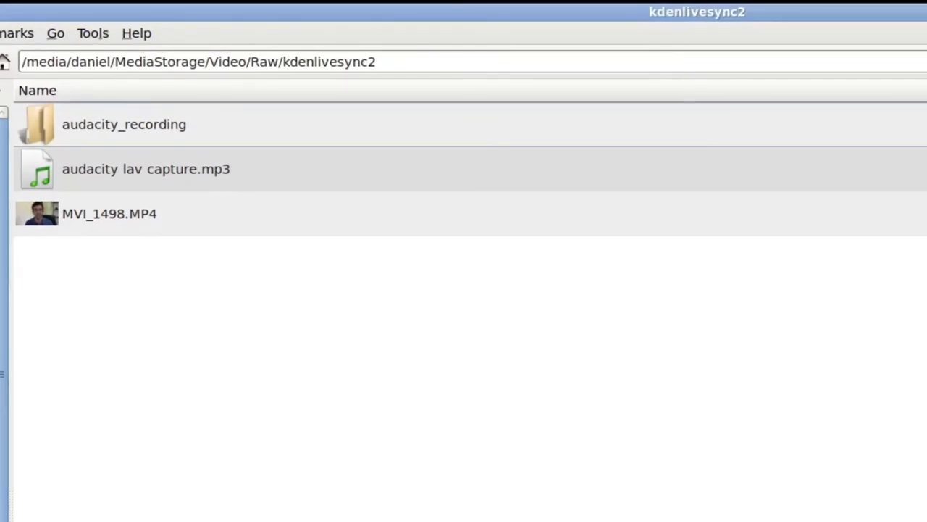
{"action": "left_click", "coordinate": [146, 169]}
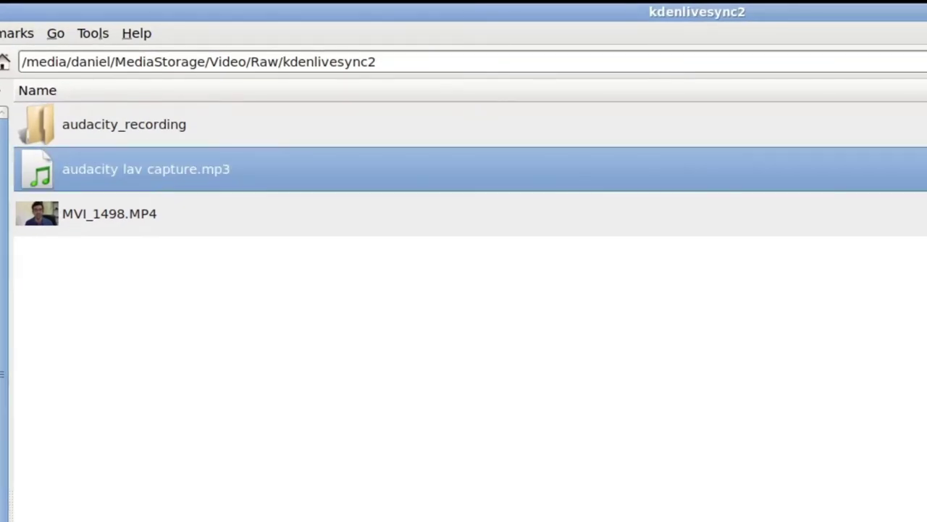
{"action": "key", "text": "Up"}
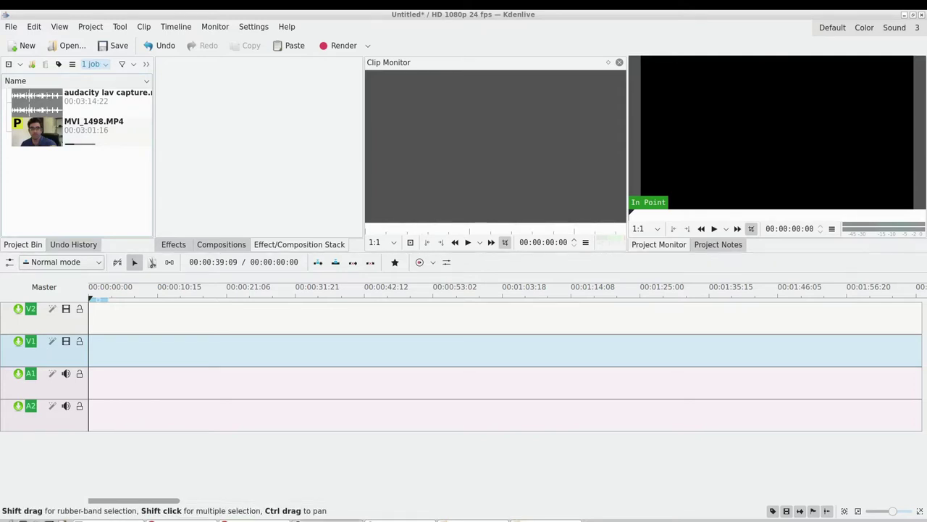
Place MVI_1498.MP4 at the start of tracks V1 and A1, and audacity lav capture.mp3 at the start of track A2
{"action": "left_click_drag", "start_coordinate": [87, 131], "coordinate": [92, 353]}
{"action": "left_click_drag", "start_coordinate": [36, 98], "coordinate": [108, 435]}
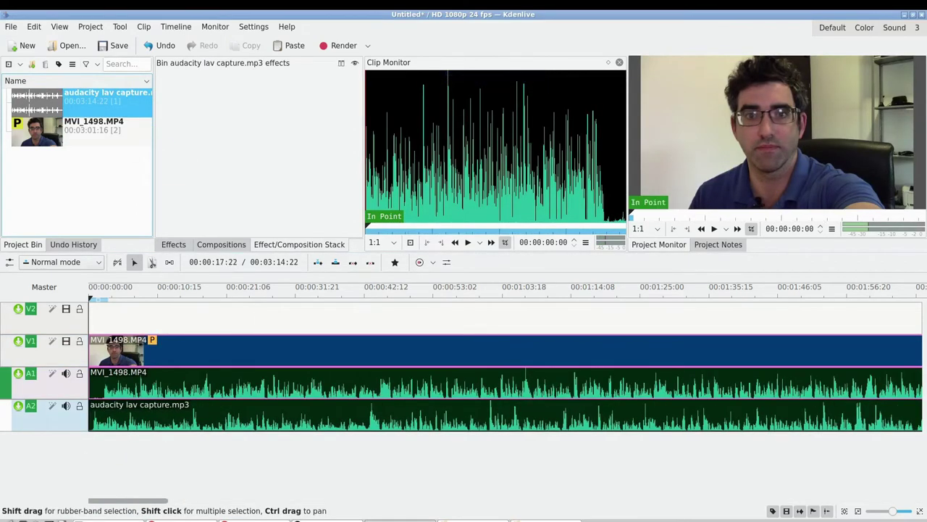
Shift audacity lav capture.mp3 to start at about 00:00:01:16 so its waveform matches the camera audio, and mute track A1
{"action": "scroll", "coordinate": [172, 406], "scroll_direction": "up", "scroll_amount": 3}
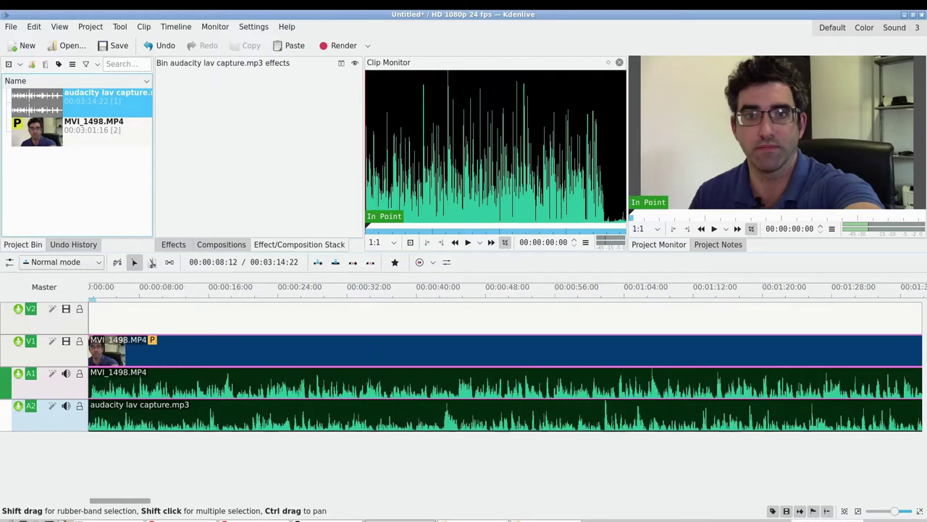
{"action": "scroll", "coordinate": [171, 405], "scroll_direction": "down", "scroll_amount": 4}
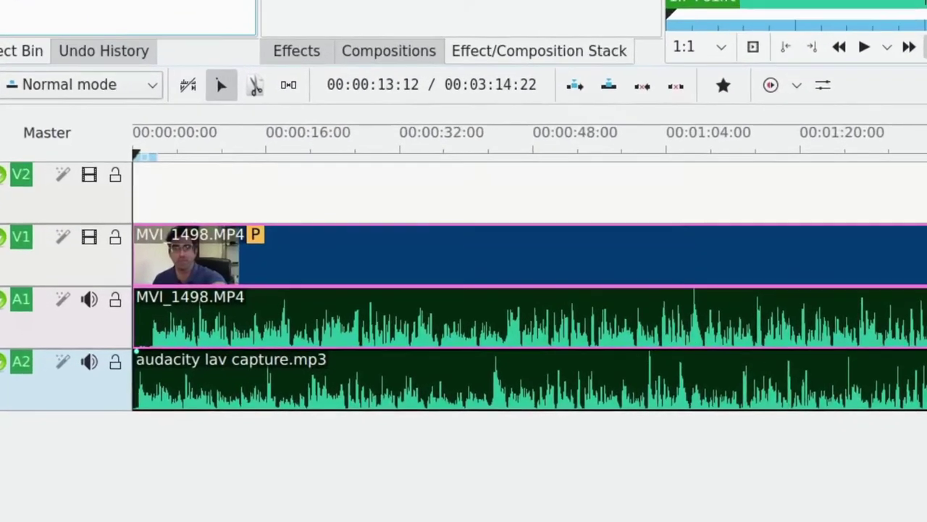
{"action": "scroll", "coordinate": [275, 348], "scroll_direction": "up", "scroll_amount": 1}
{"action": "scroll", "coordinate": [540, 290], "scroll_direction": "down", "scroll_amount": 2}
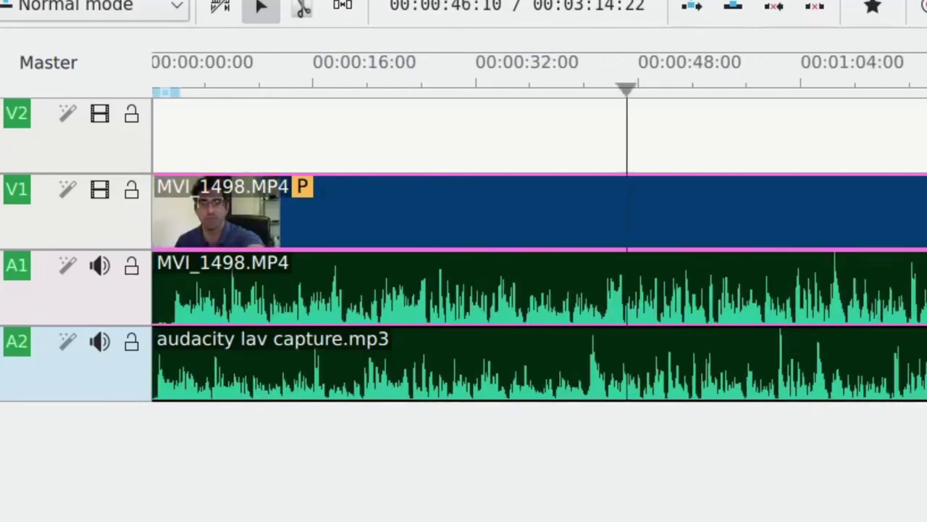
{"action": "key", "text": "Home"}
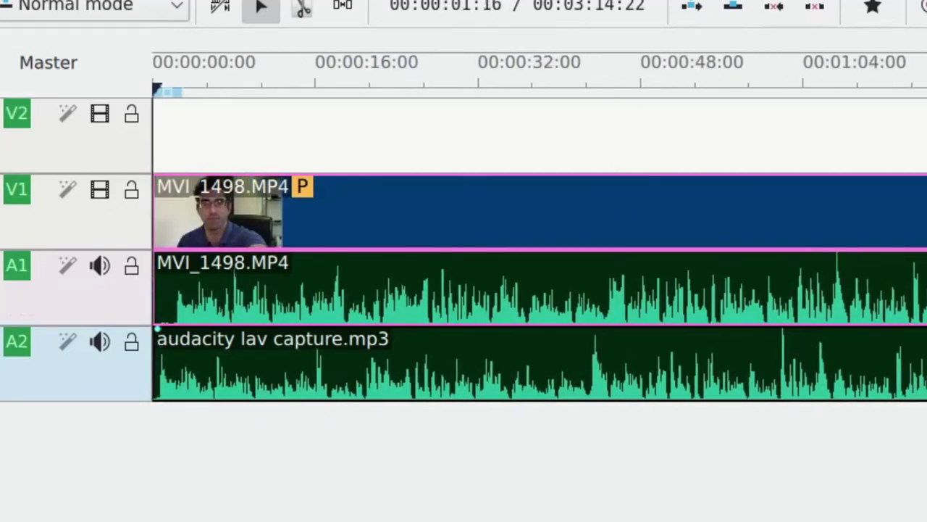
{"action": "scroll", "coordinate": [164, 336], "scroll_direction": "up", "scroll_amount": 5}
{"action": "left_click_drag", "start_coordinate": [194, 362], "coordinate": [525, 362]}
{"action": "left_click_drag", "start_coordinate": [488, 335], "coordinate": [472, 336]}
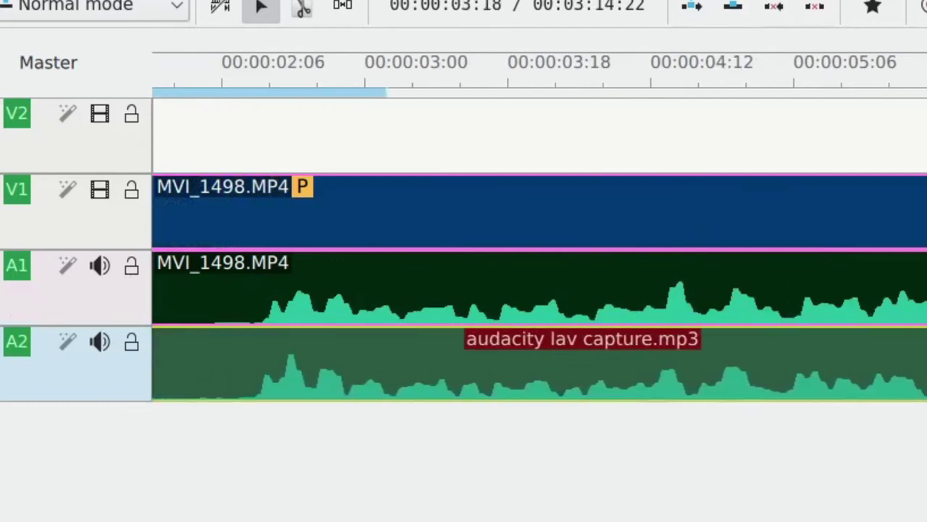
{"action": "left_click_drag", "start_coordinate": [508, 362], "coordinate": [508, 363]}
{"action": "scroll", "coordinate": [278, 363], "scroll_direction": "up", "scroll_amount": 3}
{"action": "left_click_drag", "start_coordinate": [389, 73], "coordinate": [174, 73]}
{"action": "left_click_drag", "start_coordinate": [507, 362], "coordinate": [571, 363]}
{"action": "scroll", "coordinate": [571, 363], "scroll_direction": "down", "scroll_amount": 3}
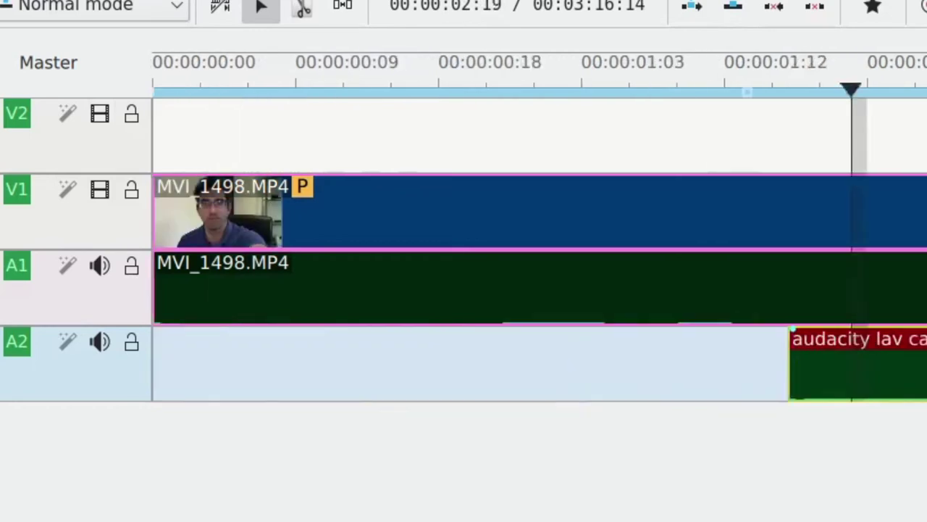
{"action": "scroll", "coordinate": [472, 362], "scroll_direction": "down", "scroll_amount": 3}
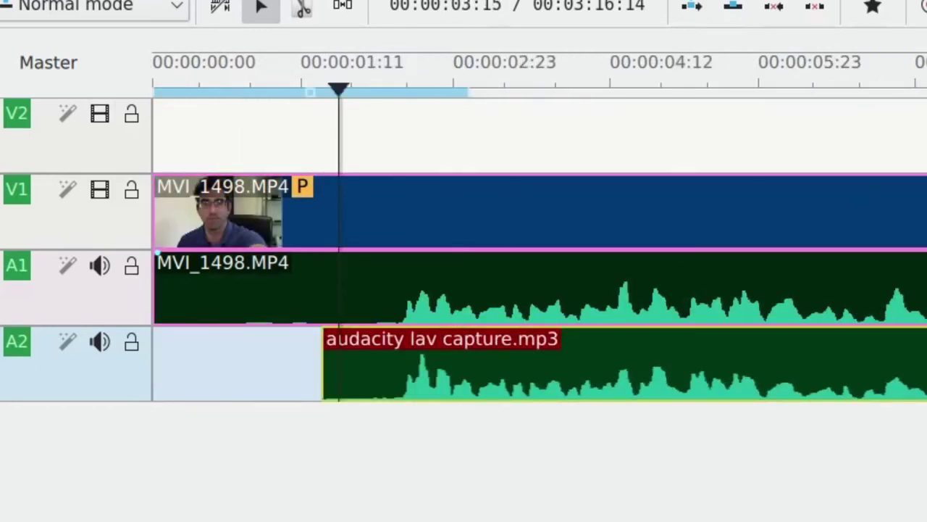
{"action": "left_click", "coordinate": [100, 265]}
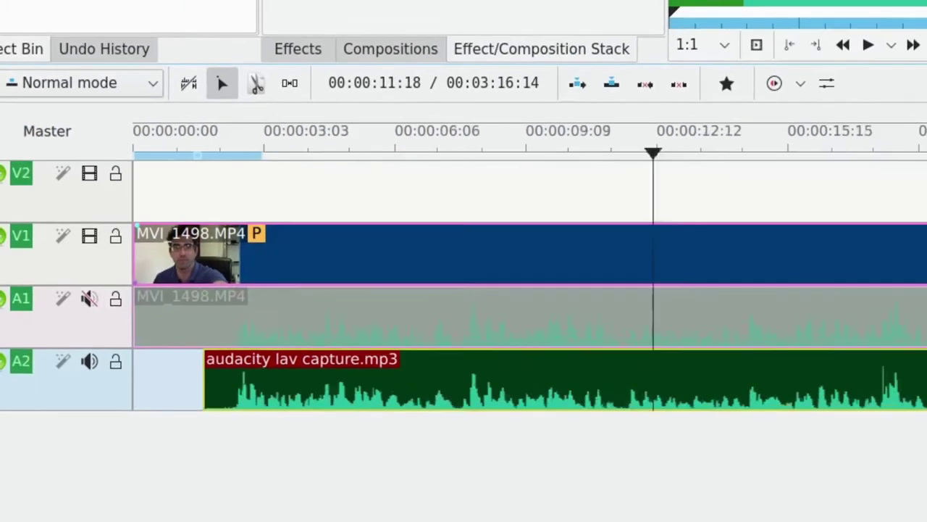
Play the timeline from several points up to about 00:02:32 to check that the lav audio matches the video
{"action": "scroll", "coordinate": [875, 326], "scroll_direction": "down", "scroll_amount": 6}
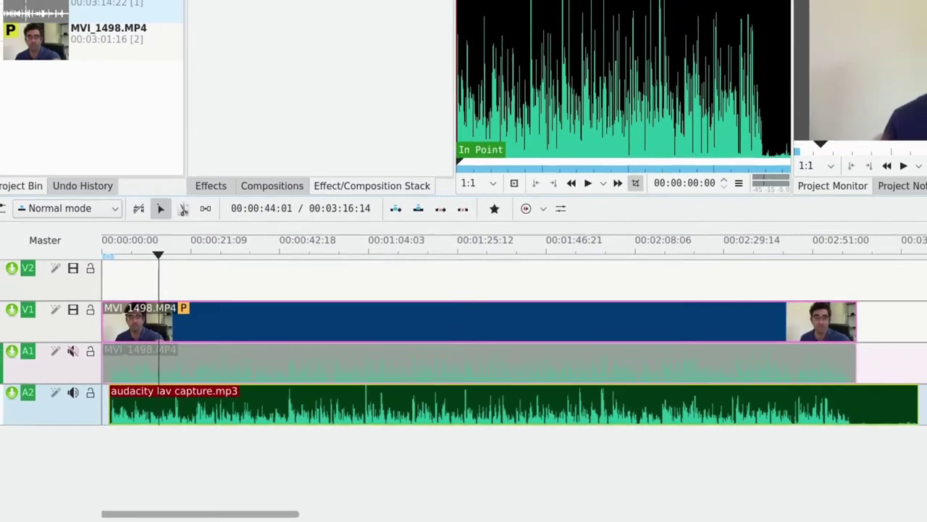
{"action": "left_click", "coordinate": [329, 211]}
{"action": "key", "text": "space"}
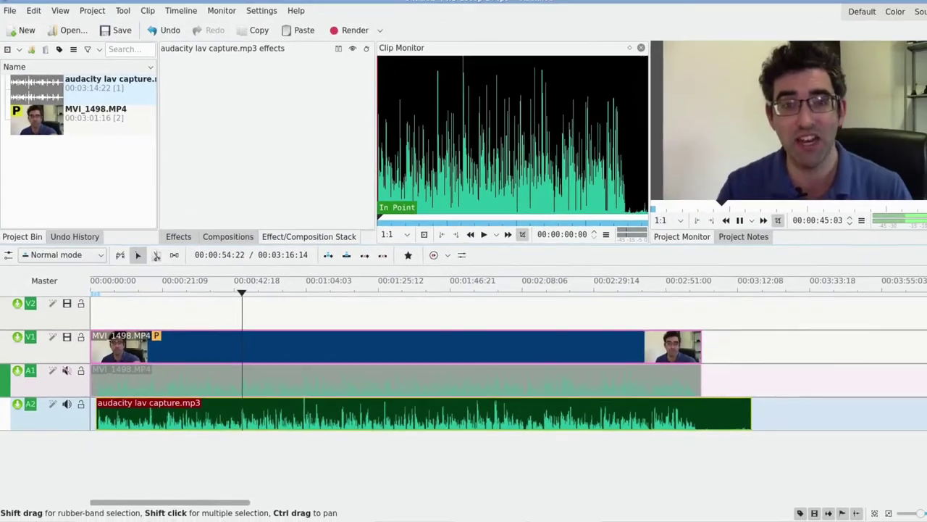
{"action": "left_click", "coordinate": [426, 210]}
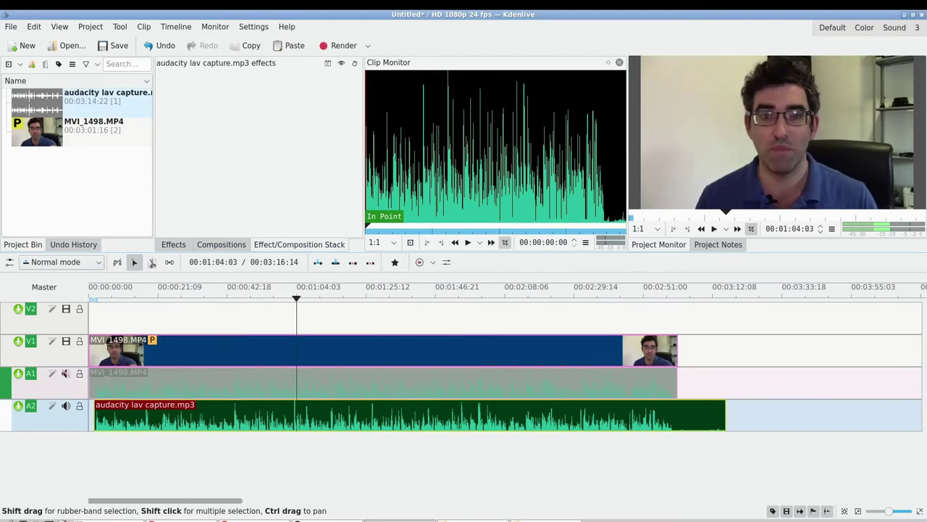
{"action": "left_click", "coordinate": [389, 312]}
{"action": "key", "text": "space"}
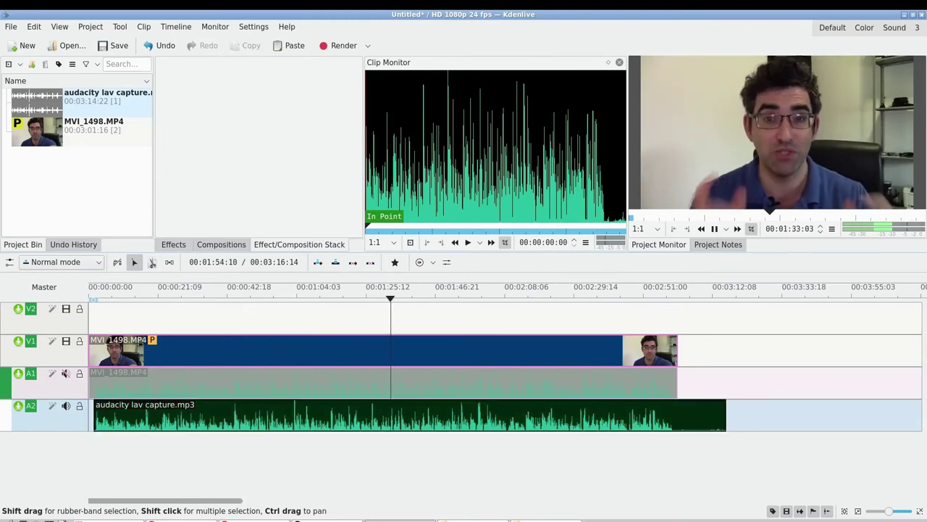
{"action": "left_click", "coordinate": [461, 311]}
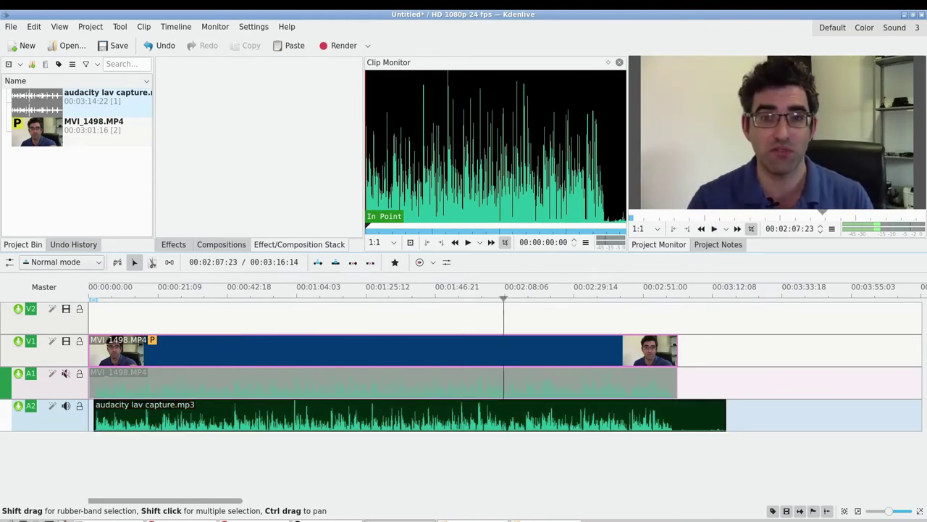
{"action": "left_click", "coordinate": [504, 312]}
{"action": "key", "text": "space"}
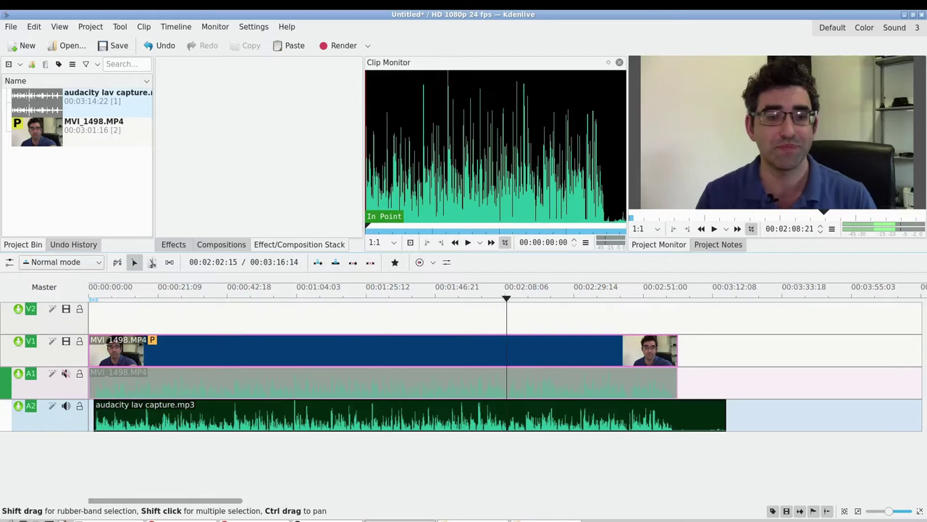
{"action": "left_click", "coordinate": [588, 312]}
{"action": "key", "text": "space"}
{"action": "key", "text": "space"}
{"action": "left_click", "coordinate": [580, 311]}
{"action": "key", "text": "space"}
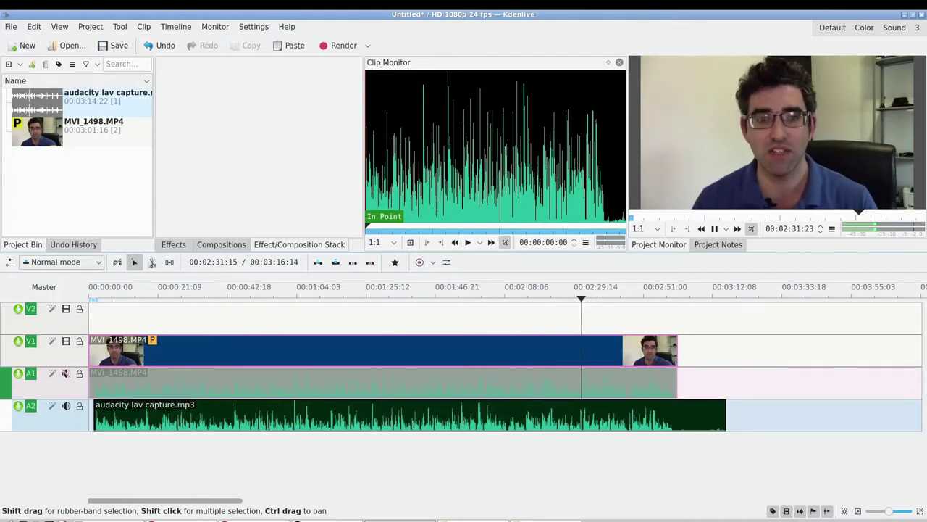
{"action": "scroll", "coordinate": [598, 350], "scroll_direction": "up", "scroll_amount": 2}
{"action": "key", "text": "space"}
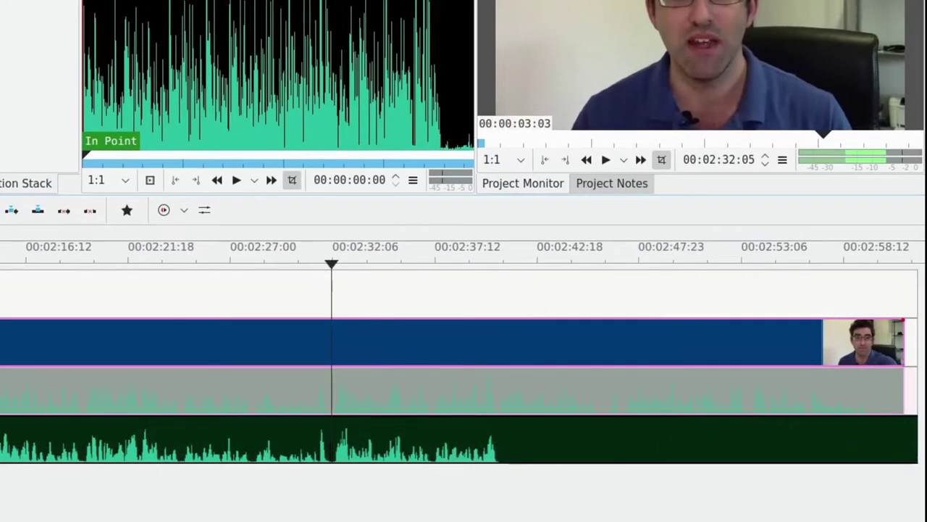
Group the MVI_1498.MP4 and audacity lav capture.mp3 clips and cut the group at 00:02:32:05
{"action": "left_click", "coordinate": [363, 344]}
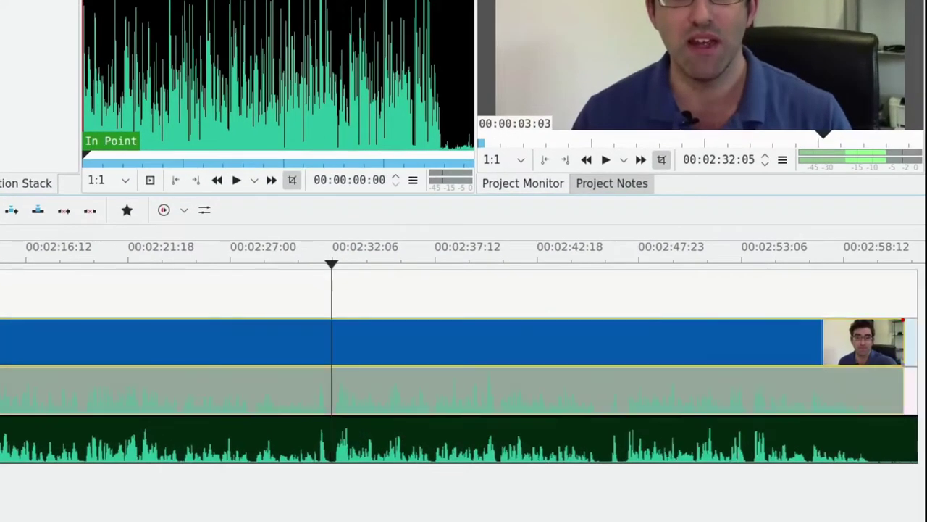
{"action": "left_click", "coordinate": [364, 439], "text": "ctrl"}
{"action": "right_click", "coordinate": [364, 352]}
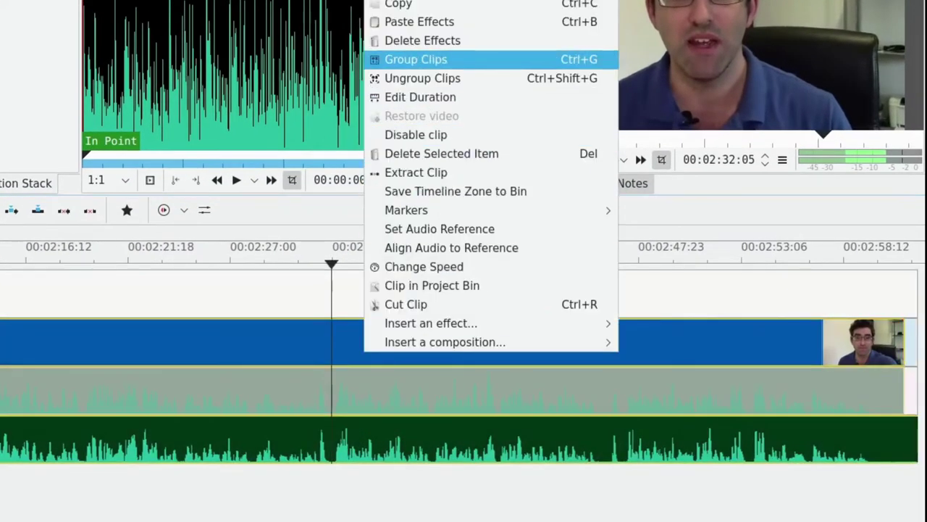
{"action": "left_click", "coordinate": [416, 59]}
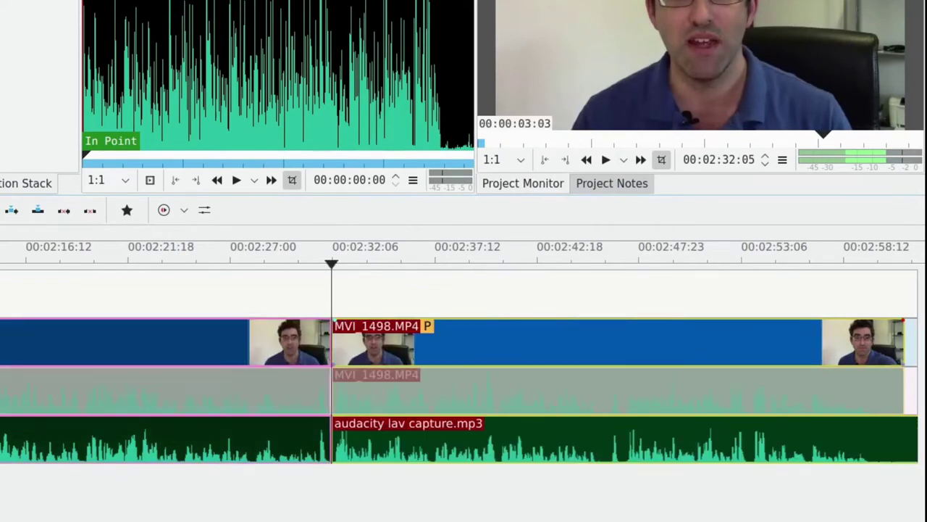
Play back the final section to check its sync and cut the grouped clips at 00:02:46:06
{"action": "left_click_drag", "start_coordinate": [399, 294], "coordinate": [842, 293]}
{"action": "key", "text": "space"}
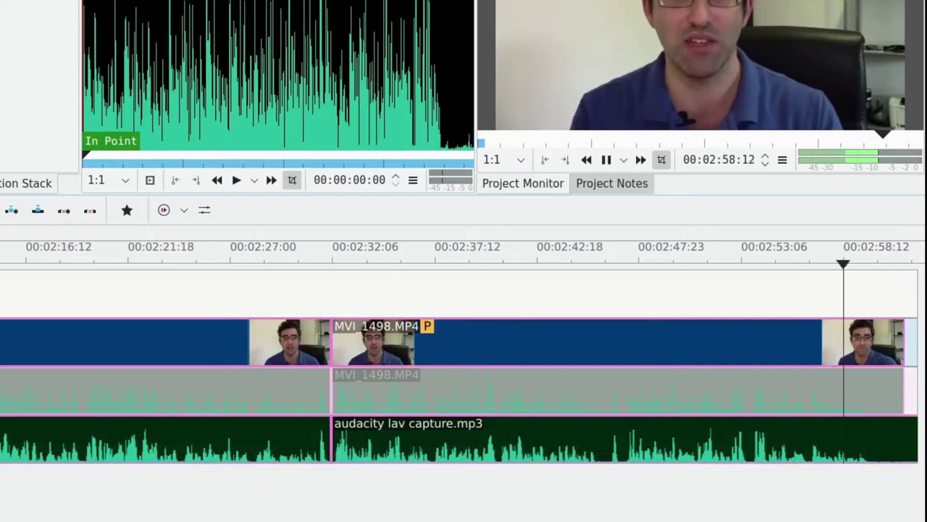
{"action": "key", "text": "space"}
{"action": "left_click", "coordinate": [699, 293]}
{"action": "key", "text": "space"}
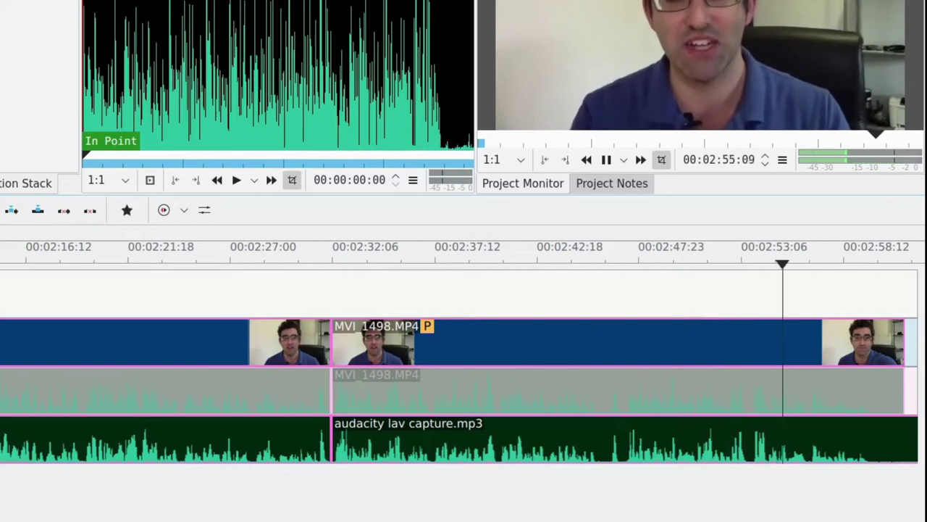
{"action": "left_click", "coordinate": [612, 257]}
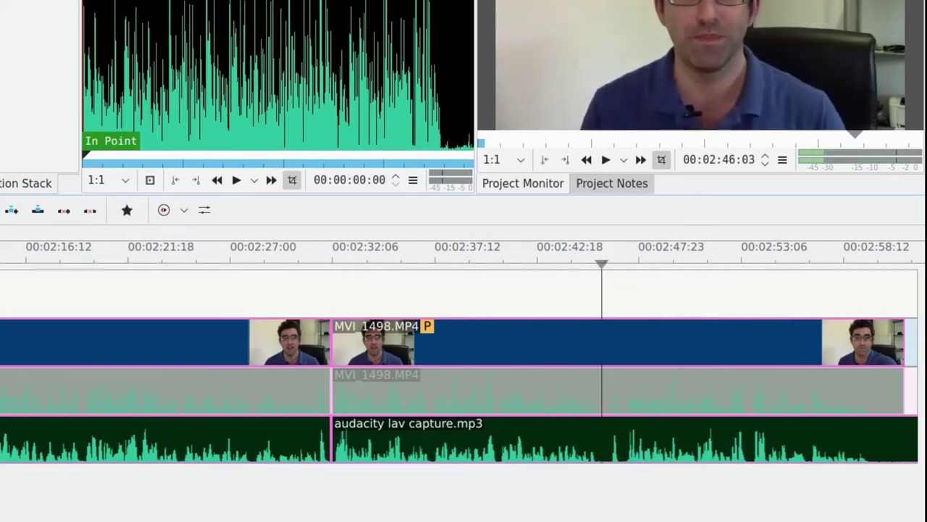
{"action": "key", "text": "shift+r"}
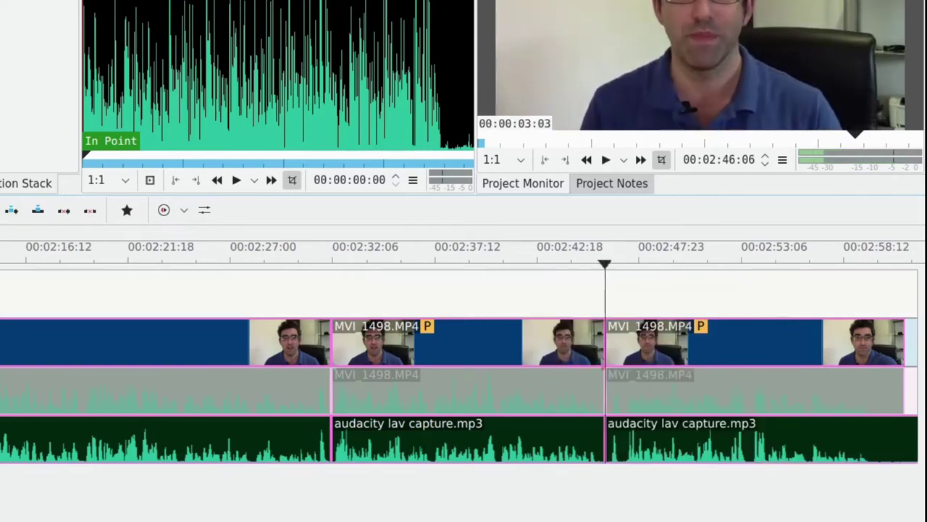
{"action": "key", "text": "ctrl+minus"}
{"action": "key", "text": "ctrl+minus"}
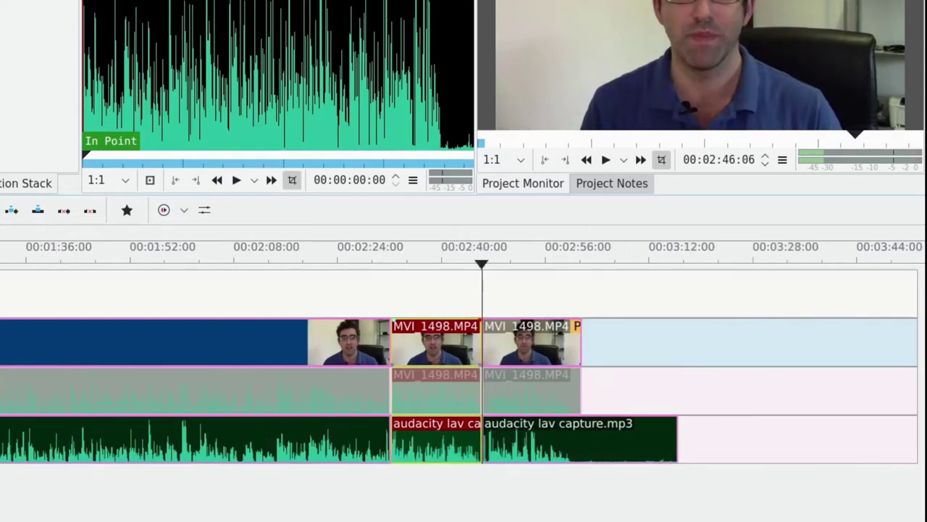
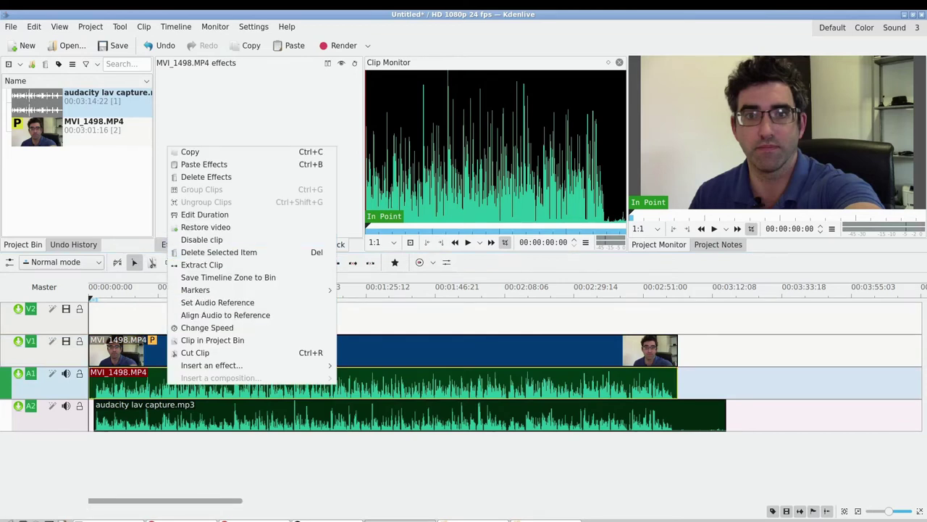
Move audacity lav capture.mp3 out of sync on track A2 so it starts at about 00:01:40
{"action": "left_click", "coordinate": [290, 417]}
{"action": "left_click_drag", "start_coordinate": [301, 417], "coordinate": [623, 417]}
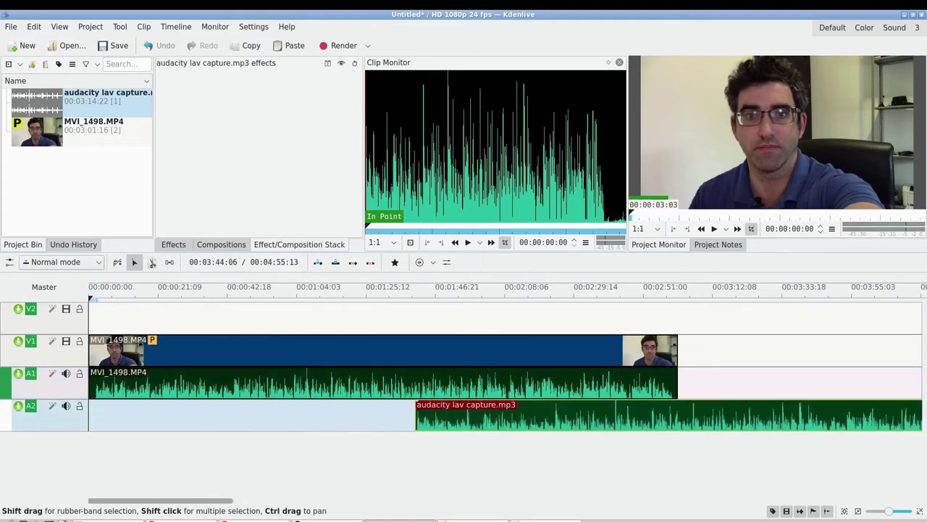
Set the MVI_1498.MP4 audio on track A1 as the audio reference and align audacity lav capture.mp3 to it
{"action": "right_click", "coordinate": [171, 384]}
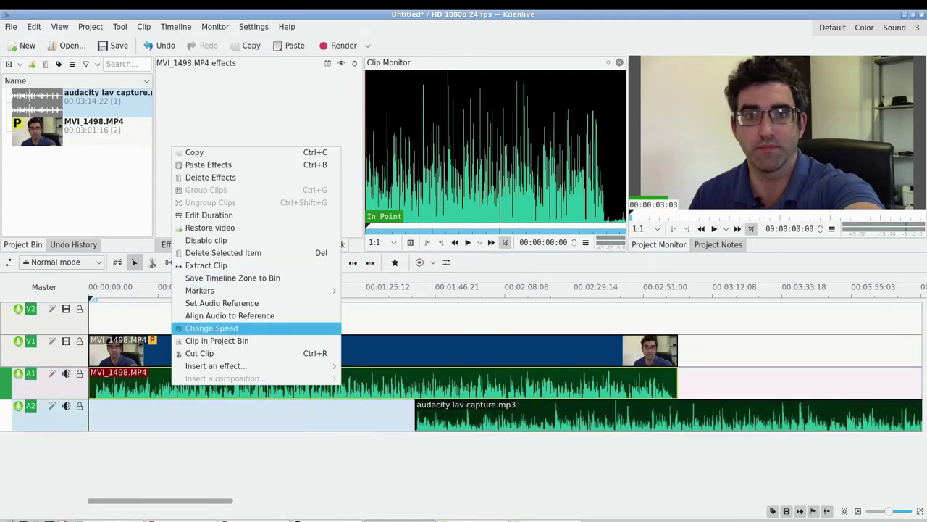
{"action": "left_click", "coordinate": [221, 303]}
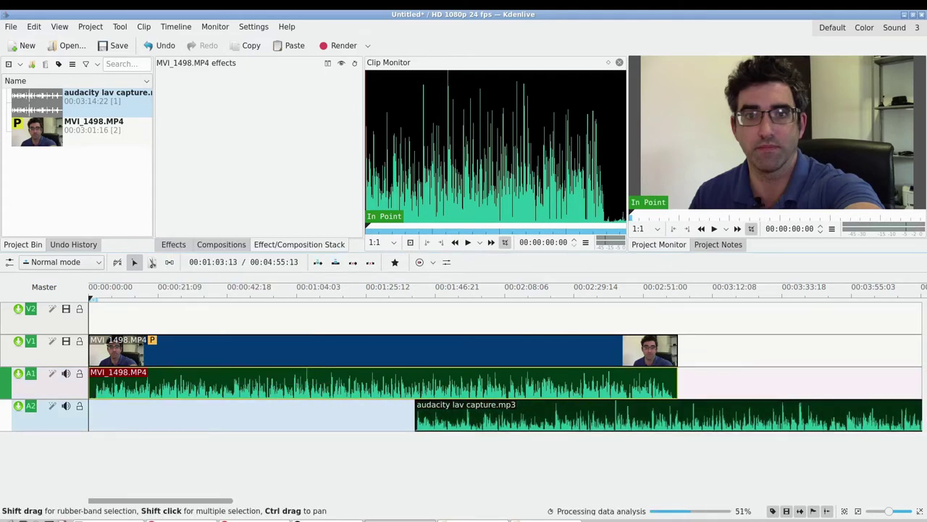
{"action": "right_click", "coordinate": [513, 414]}
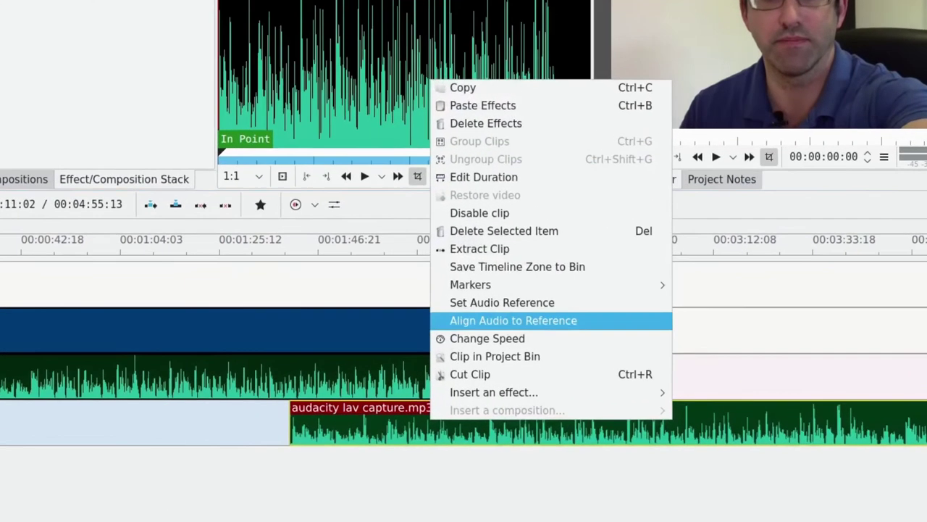
{"action": "left_click", "coordinate": [512, 320]}
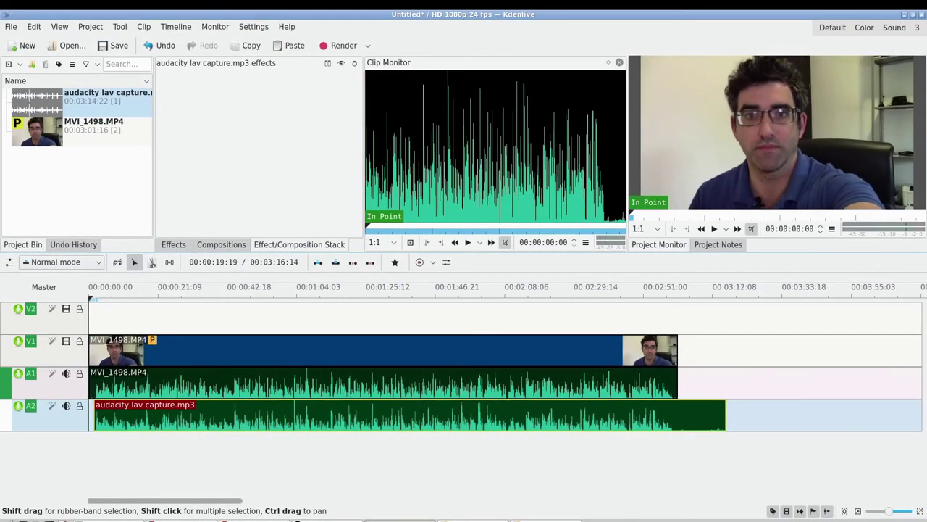
{"action": "left_click_drag", "start_coordinate": [147, 295], "coordinate": [89, 295]}
{"action": "scroll", "coordinate": [236, 355], "scroll_direction": "up", "scroll_amount": 7}
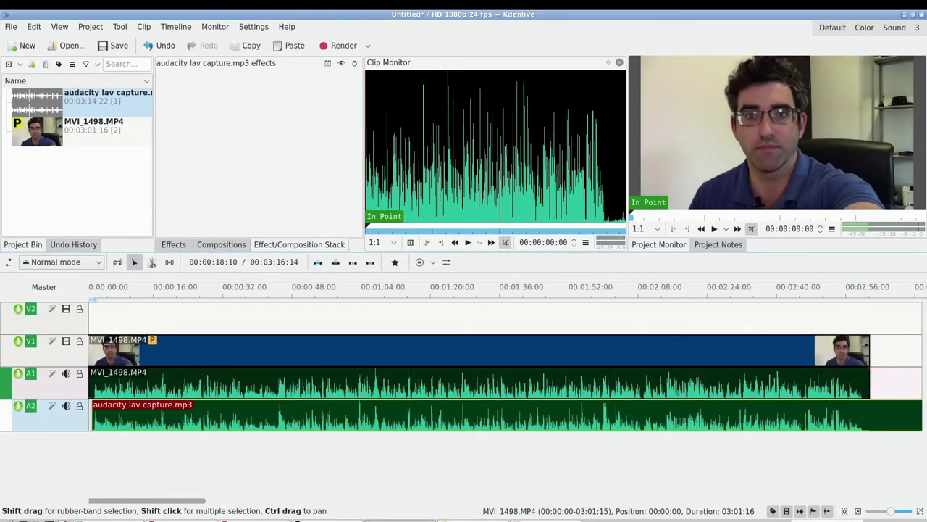
{"action": "left_click_drag", "start_coordinate": [152, 292], "coordinate": [89, 293]}
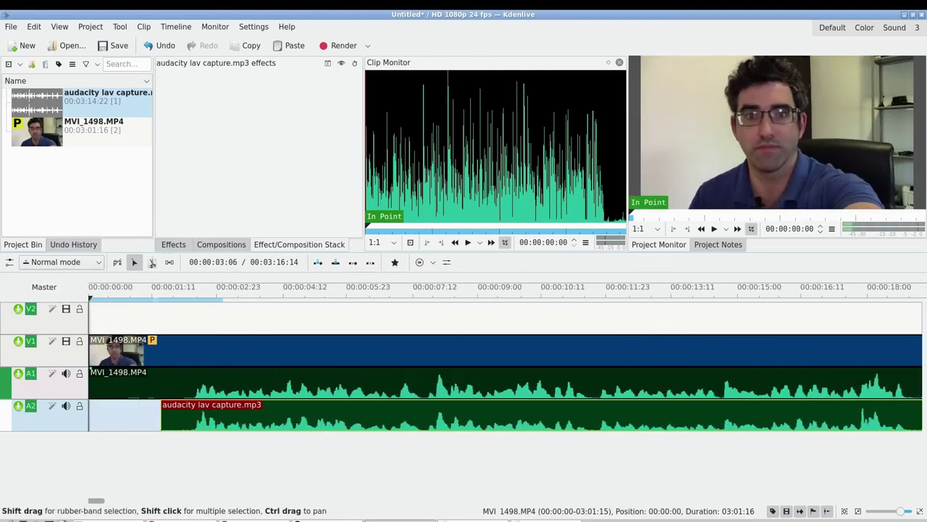
Check the waveform alignment between tracks A1 and A2, and group the MVI_1498.MP4 video and audio with audacity lav capture.mp3
{"action": "scroll", "coordinate": [193, 352], "scroll_direction": "up", "scroll_amount": 5}
{"action": "scroll", "coordinate": [196, 363], "scroll_direction": "up", "scroll_amount": 1}
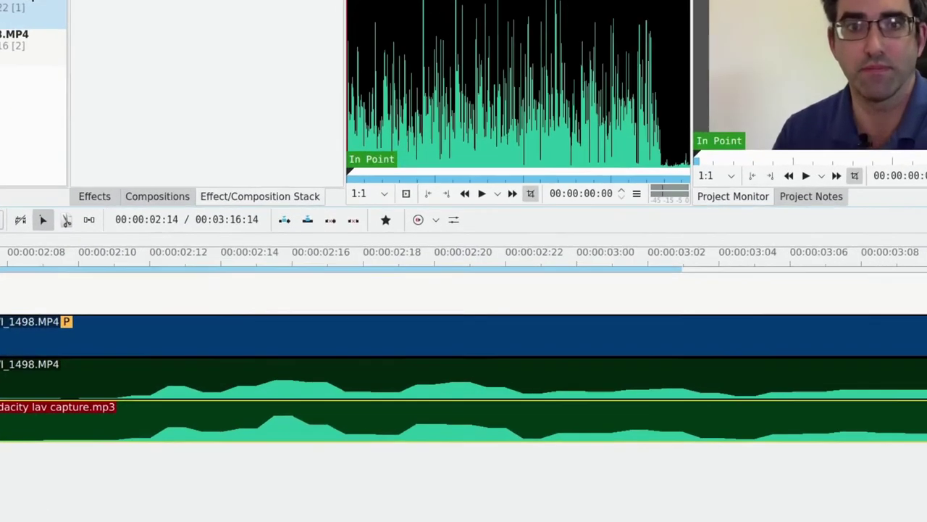
{"action": "scroll", "coordinate": [275, 402], "scroll_direction": "down", "scroll_amount": 4}
{"action": "scroll", "coordinate": [463, 376], "scroll_direction": "down", "scroll_amount": 5}
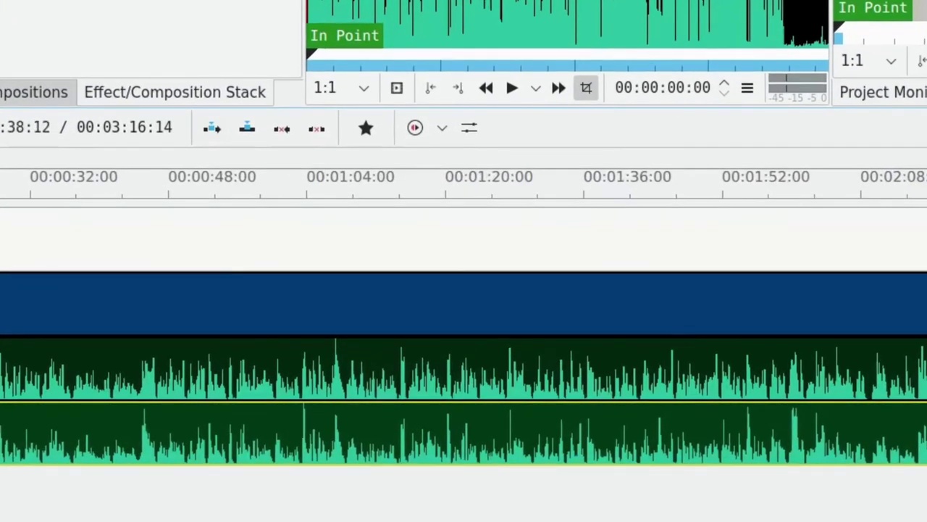
{"action": "left_click", "coordinate": [926, 435]}
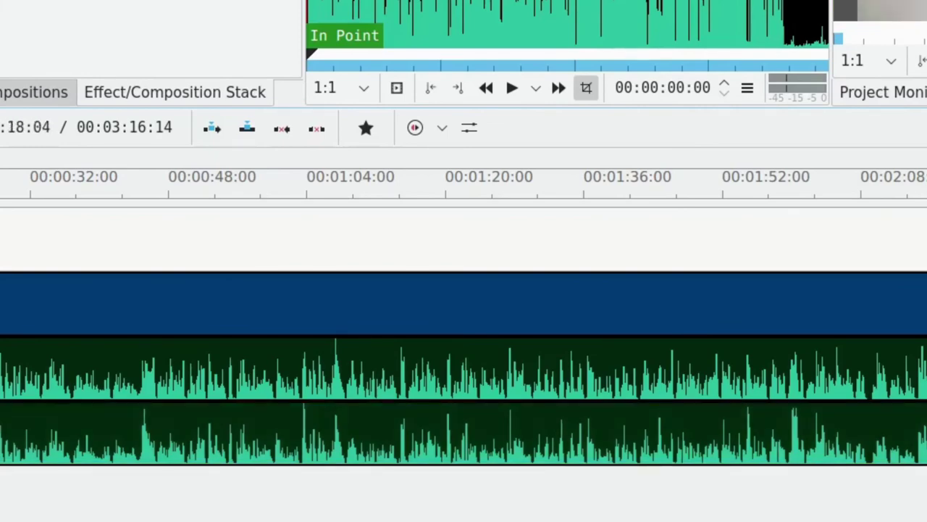
{"action": "right_click", "coordinate": [898, 297]}
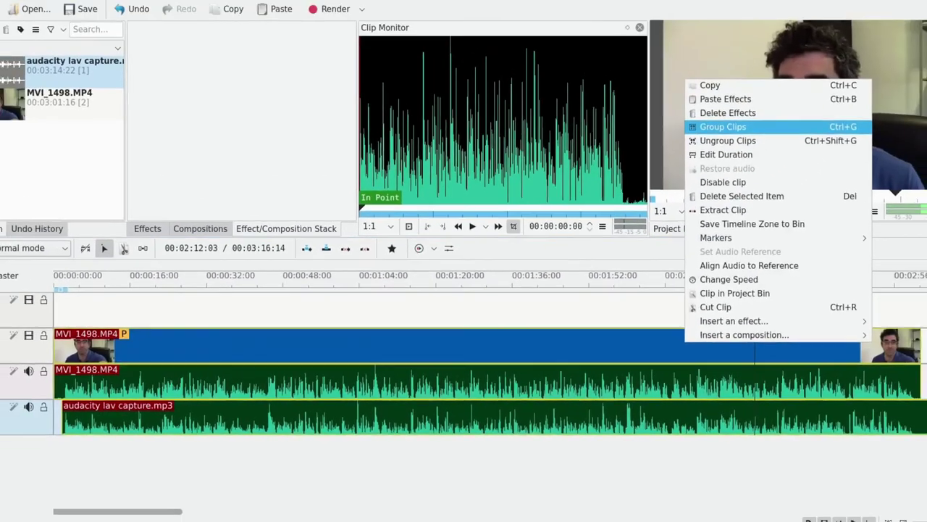
{"action": "left_click", "coordinate": [723, 127]}
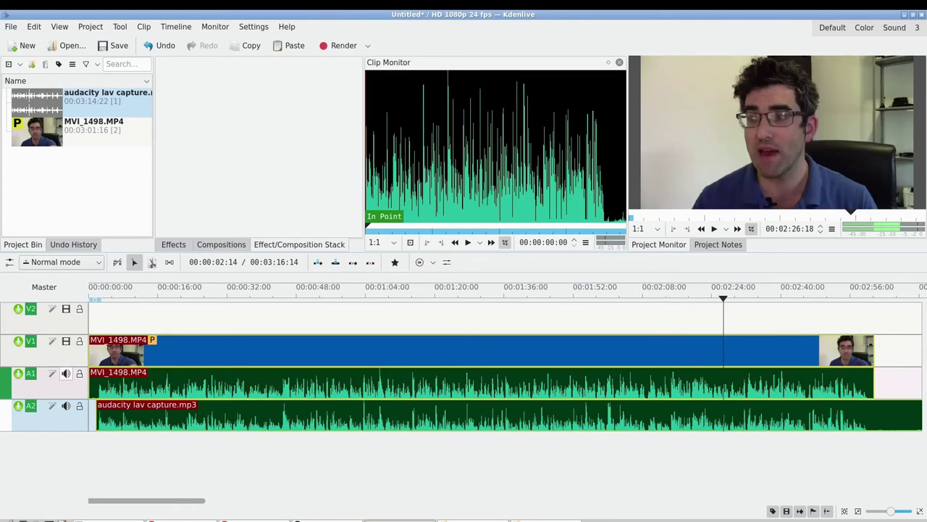
Mute the camera audio on track A1 and place the playhead at 00:02:32:16
{"action": "left_click", "coordinate": [65, 373]}
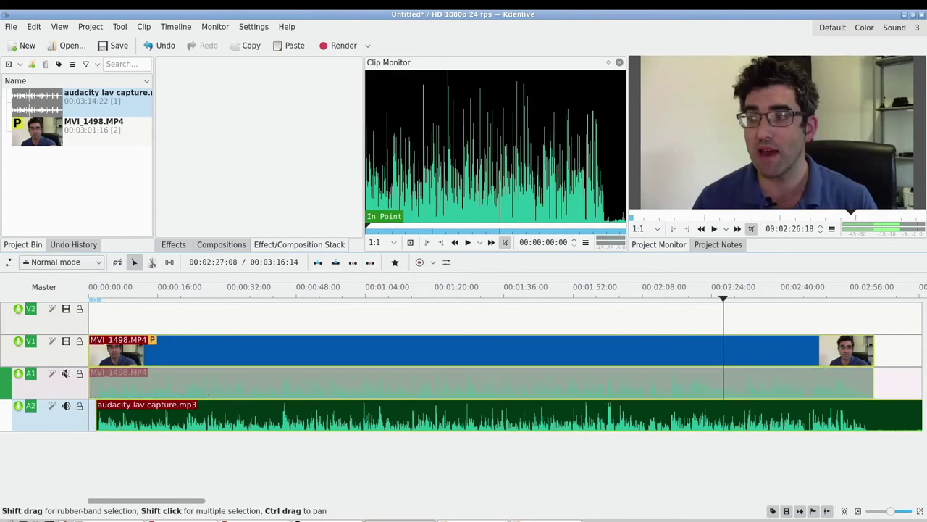
{"action": "left_click", "coordinate": [728, 464]}
{"action": "left_click", "coordinate": [749, 464]}
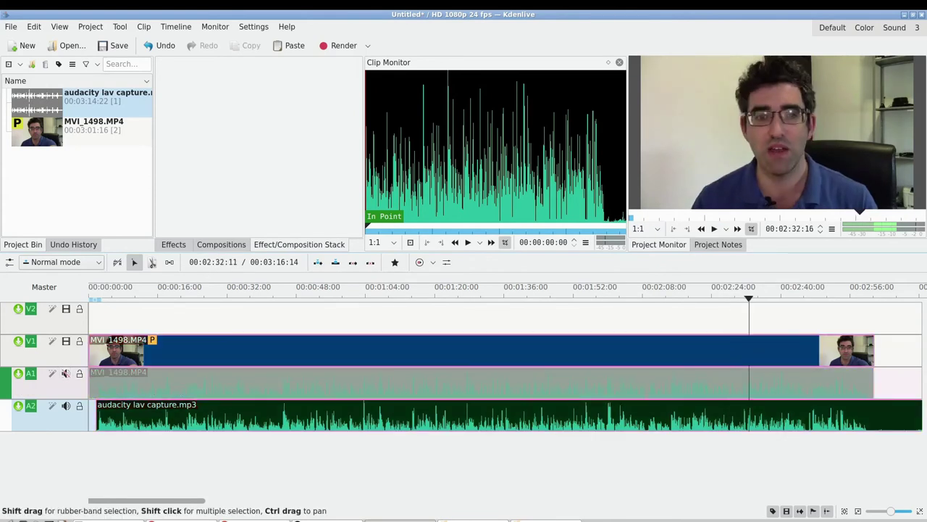